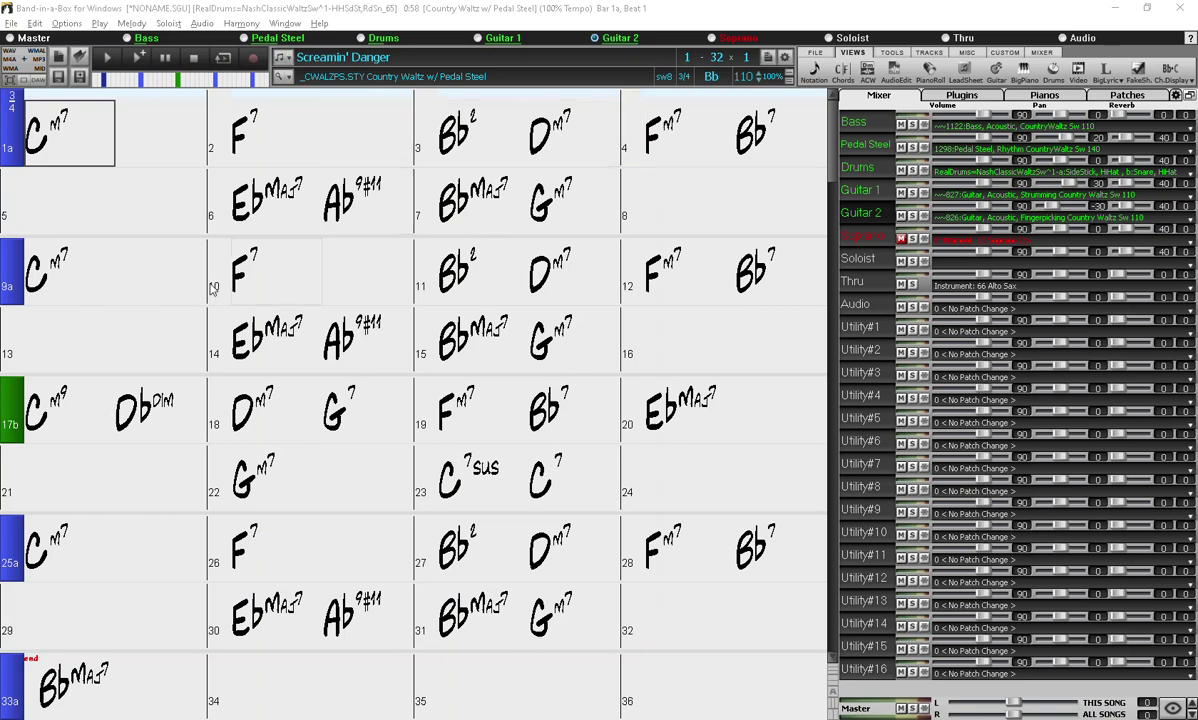
# Select bar 5 in the 'Screamin' Danger' chord sheet as the style-change point.
pyautogui.click(66, 219)
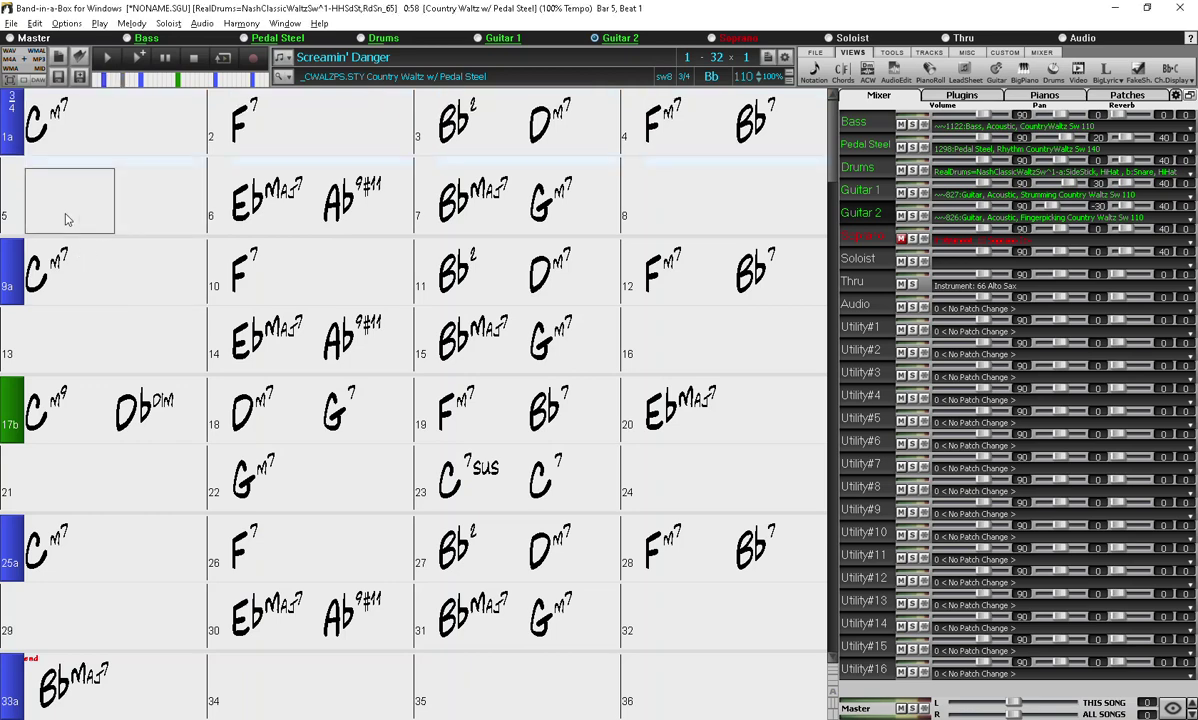
# Open the StylePicker through bar 5's Bar Settings dialog via the .STY button.
pyautogui.rightClick(66, 219)
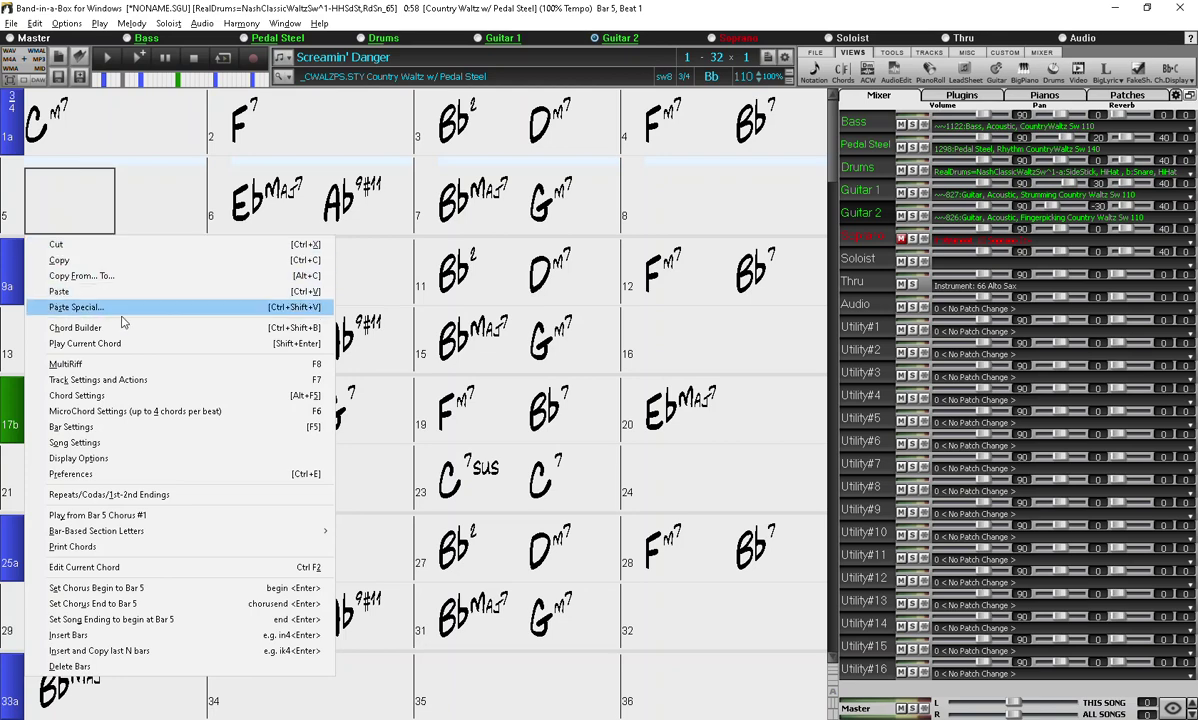
pyautogui.click(125, 431)
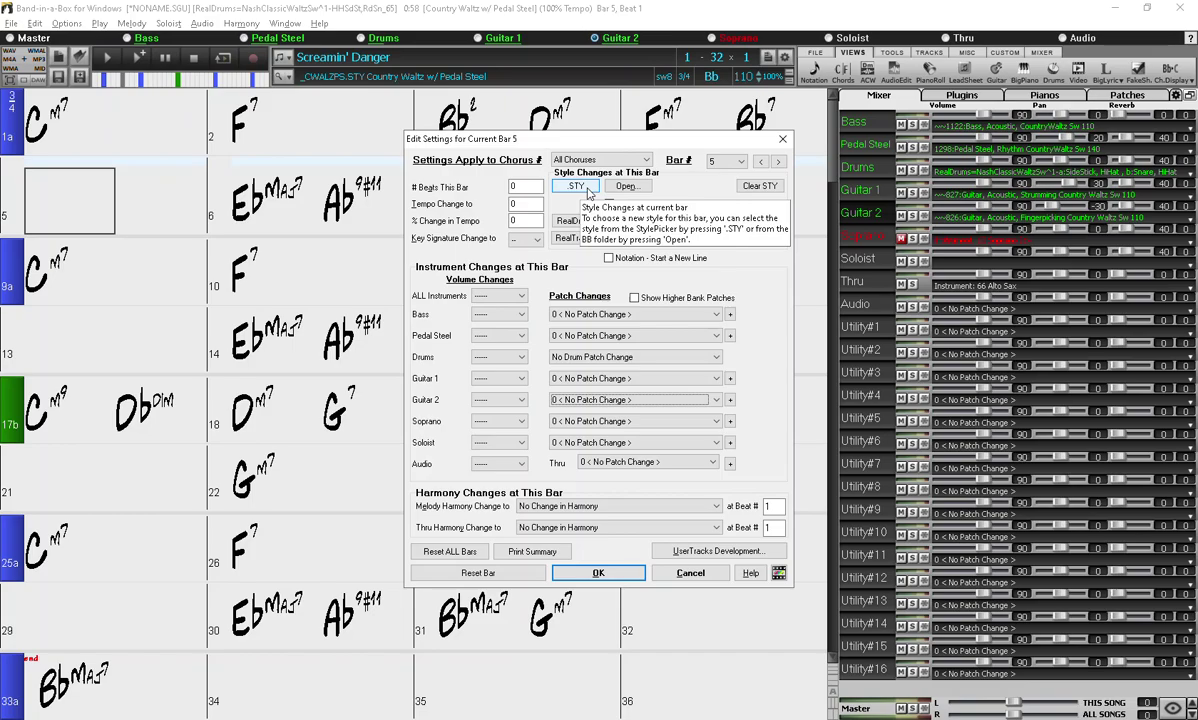
pyautogui.click(588, 188)
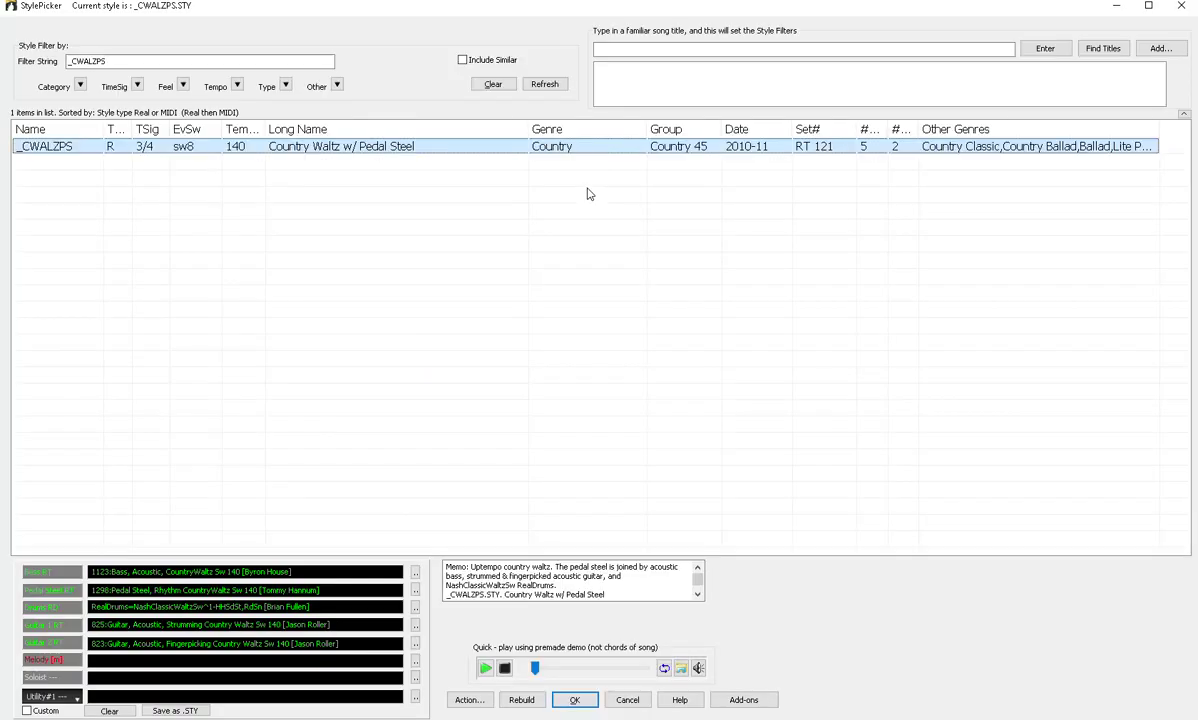
# Clear the StylePicker filters, then filter to 3/4 time, Real styles and tempo 110.
pyautogui.click(496, 87)
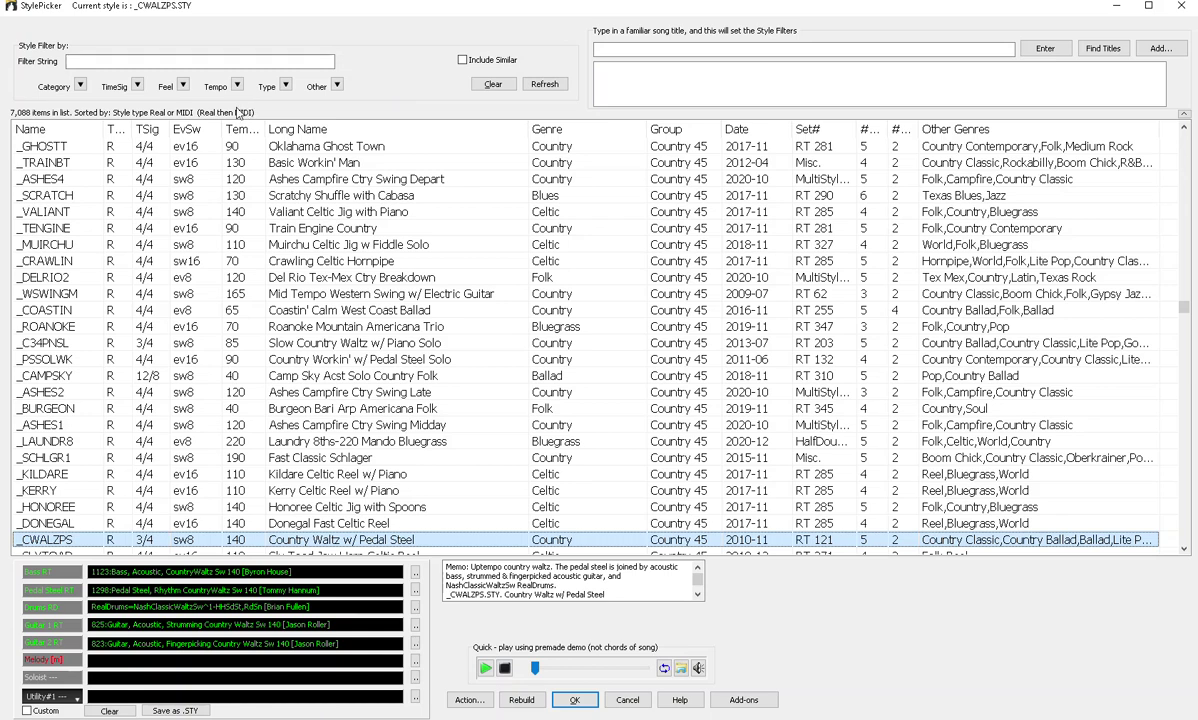
pyautogui.click(137, 86)
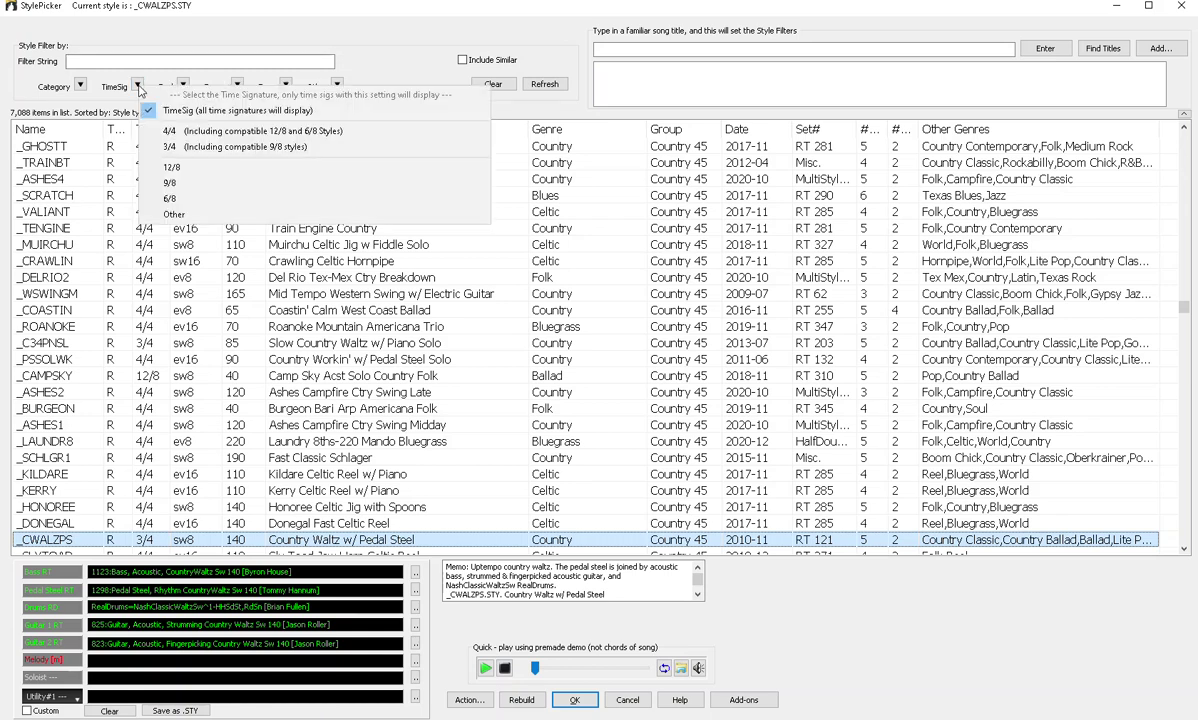
pyautogui.click(204, 147)
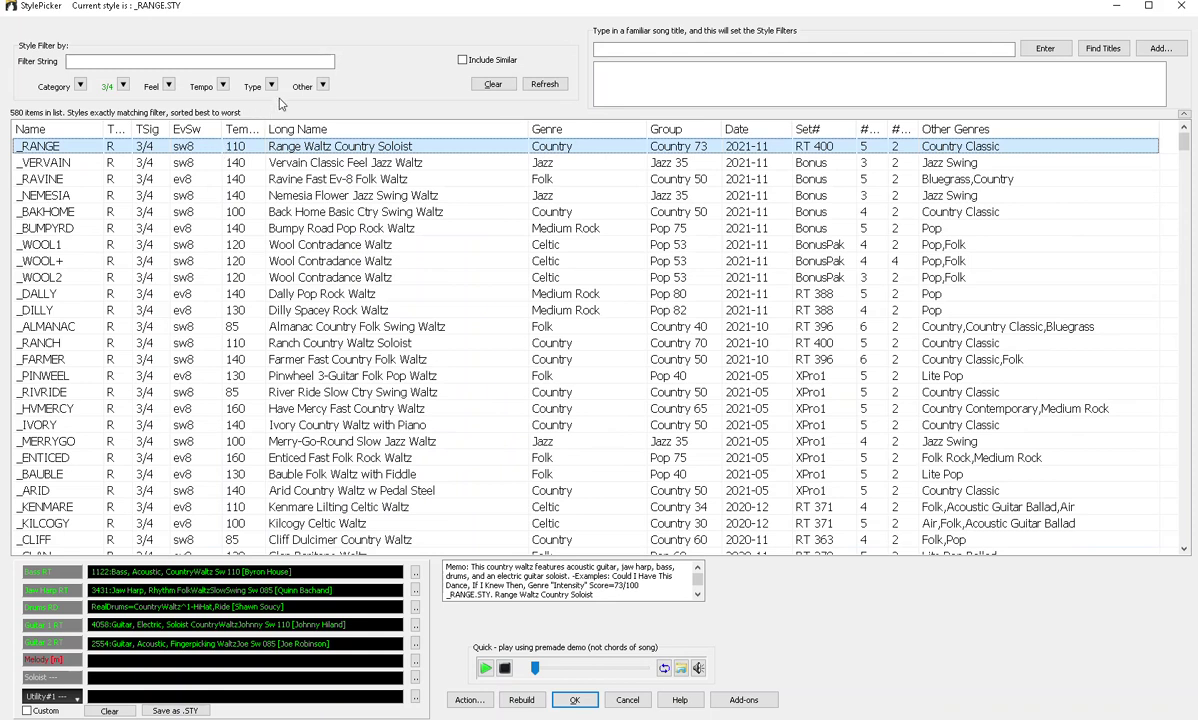
pyautogui.click(271, 86)
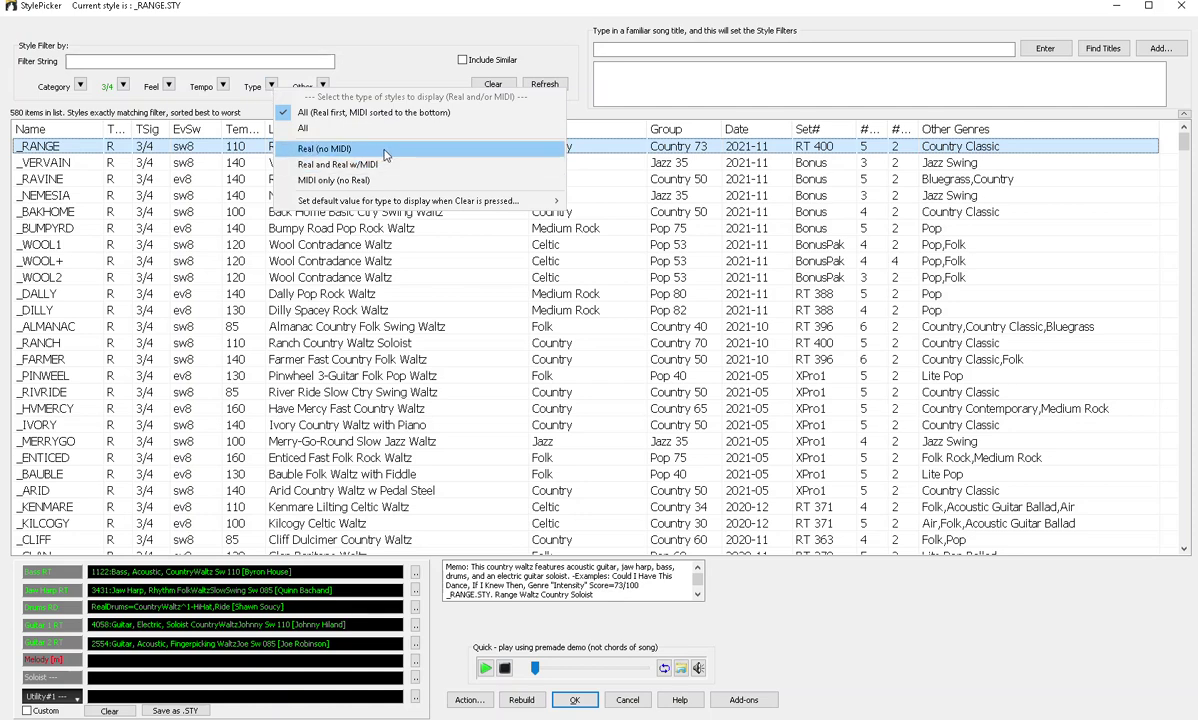
pyautogui.click(385, 153)
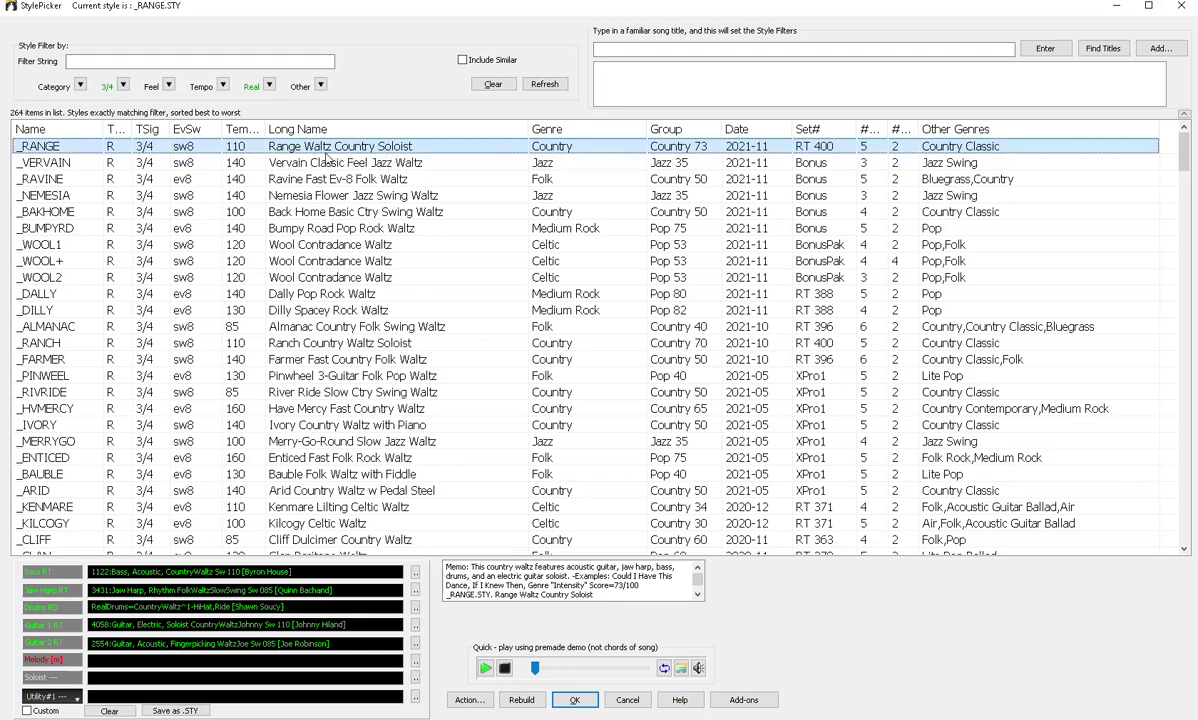
pyautogui.click(222, 85)
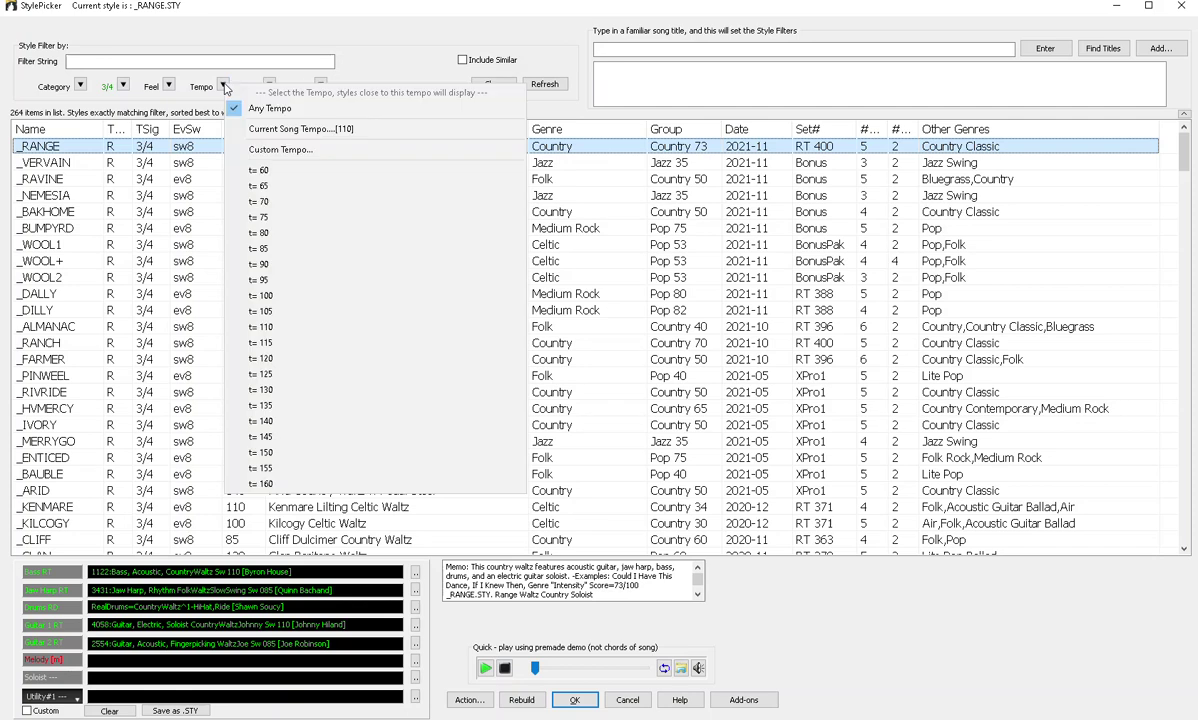
pyautogui.click(307, 336)
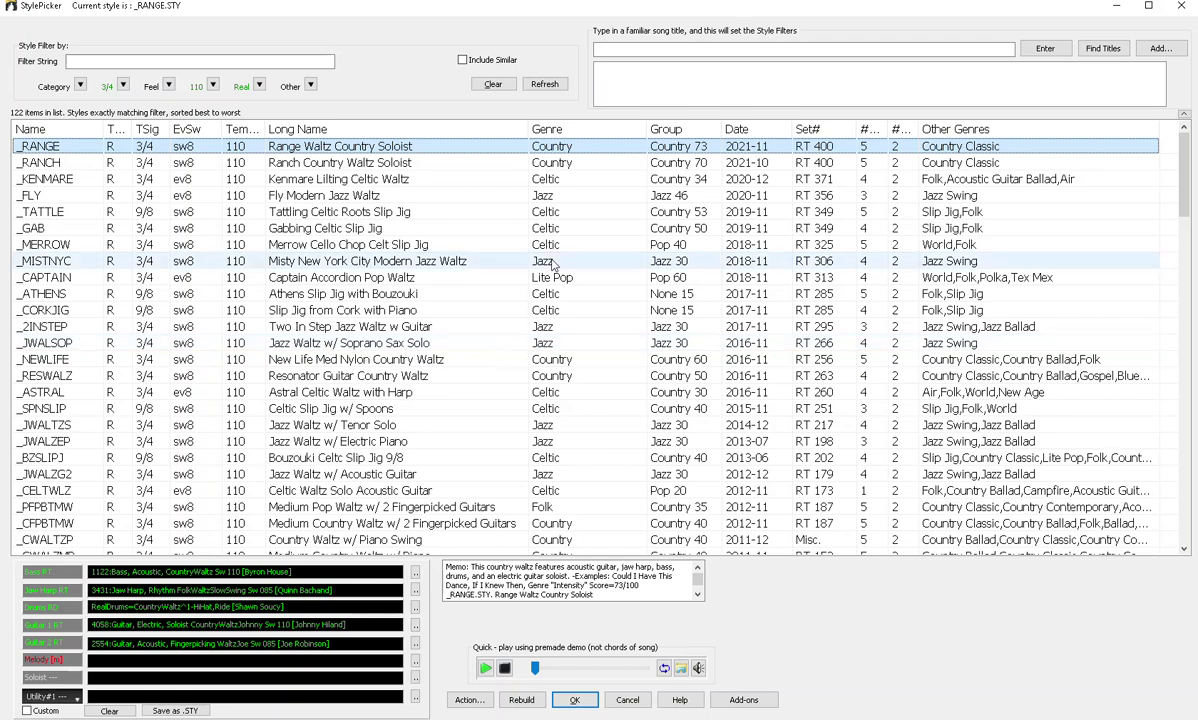
# Sort styles by genre, select _JWALSOP Jazz Waltz w/ Soprano Sax Solo, and audition its demo.
pyautogui.click(563, 133)
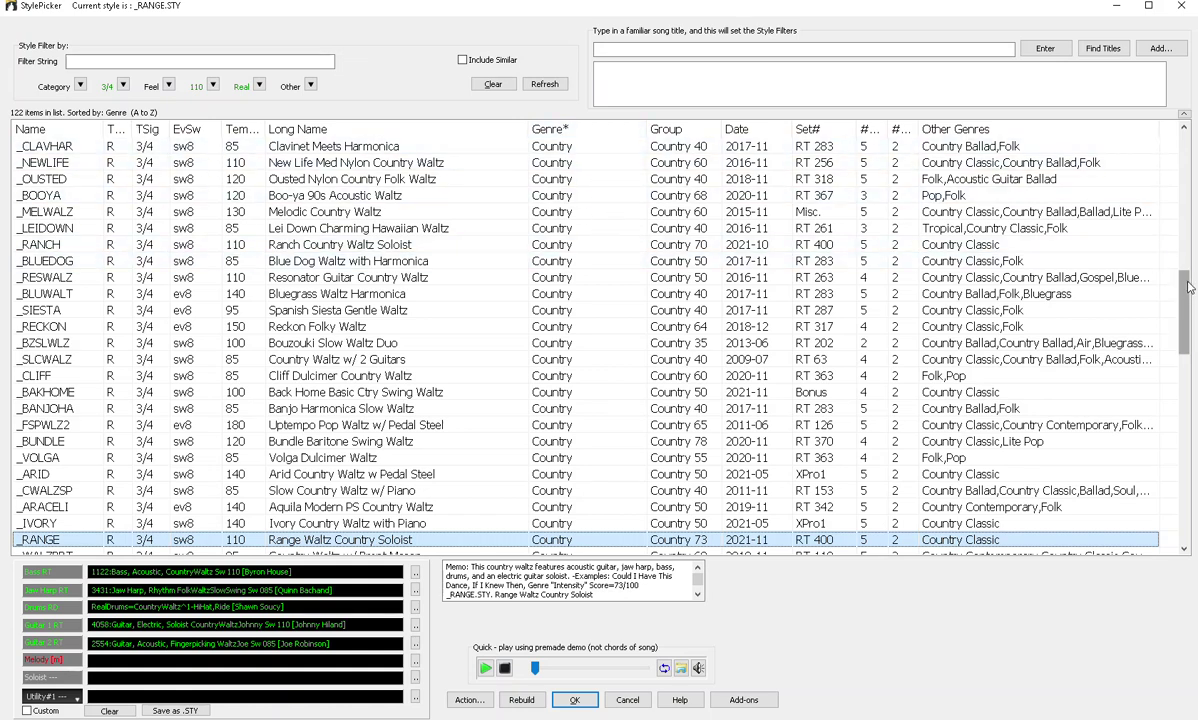
pyautogui.moveTo(1188, 287); pyautogui.dragTo(1186, 440)
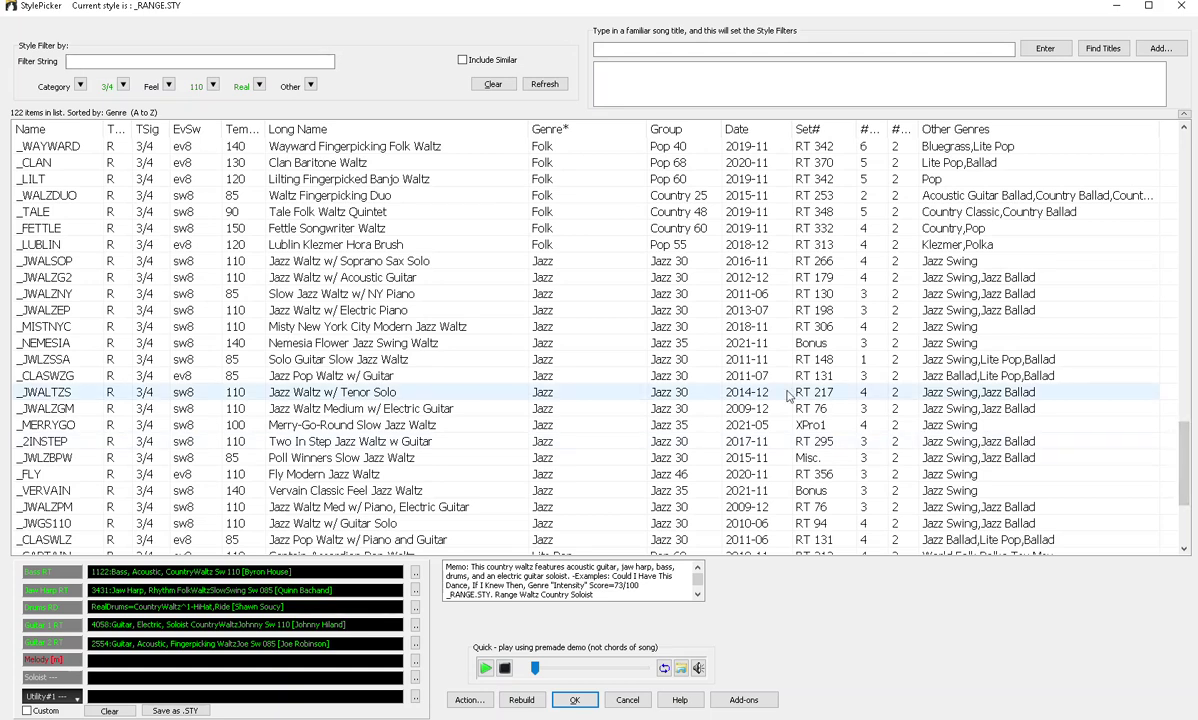
pyautogui.click(383, 262)
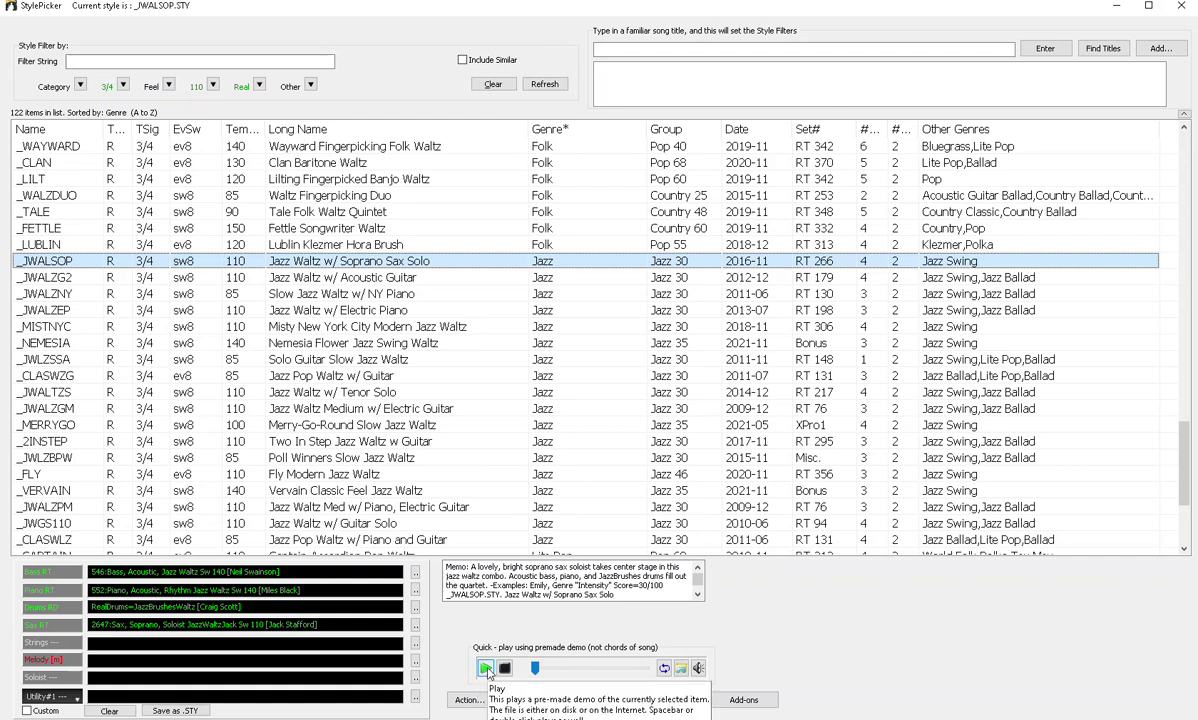
pyautogui.click(486, 669)
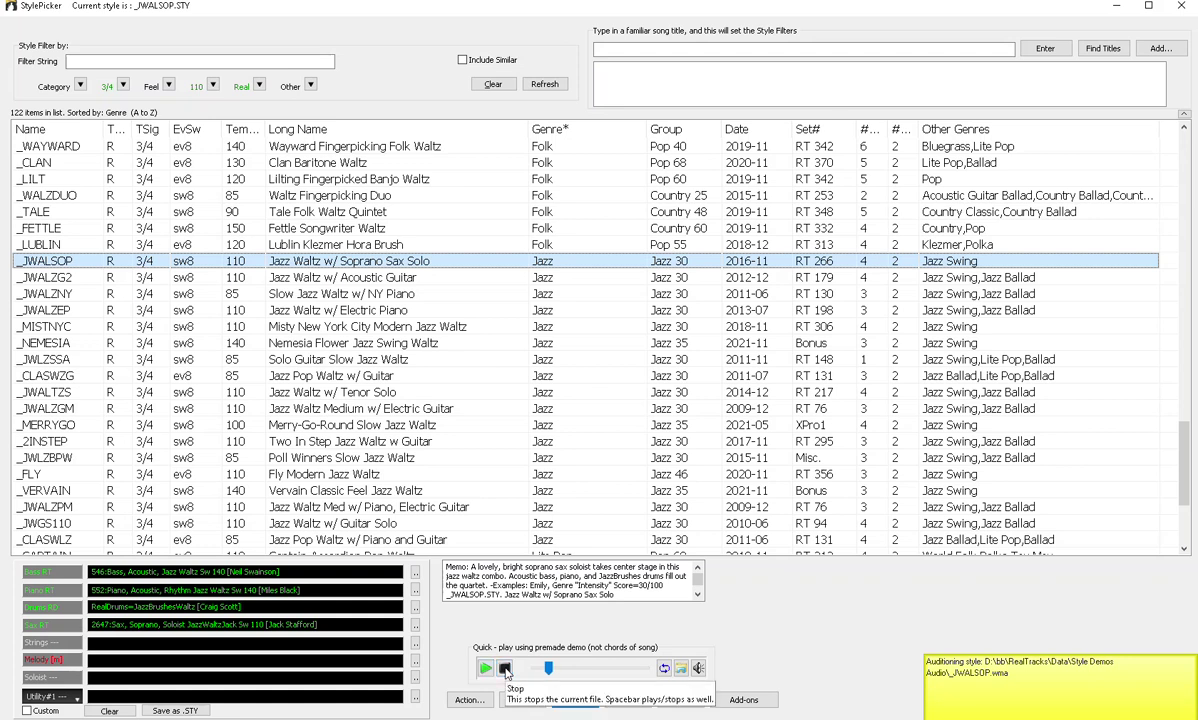
pyautogui.click(505, 669)
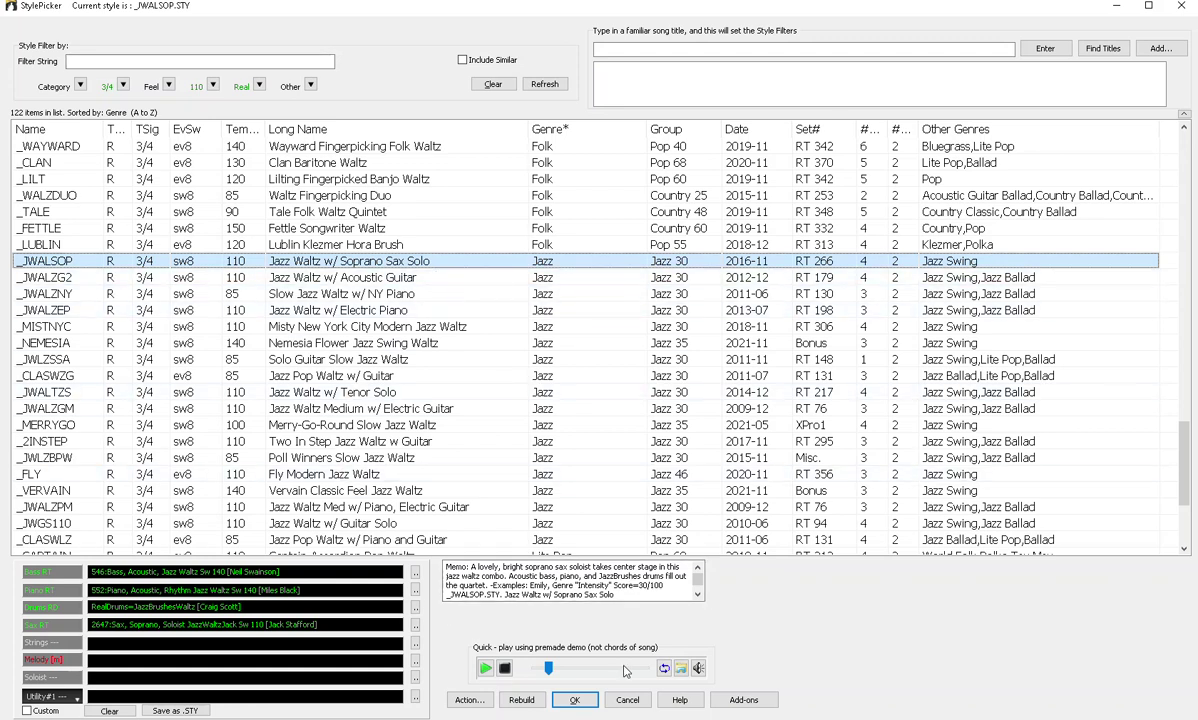
# Confirm _JWALSOP as bar 5's style change, then bring up bar 9's context menu.
pyautogui.click(578, 700)
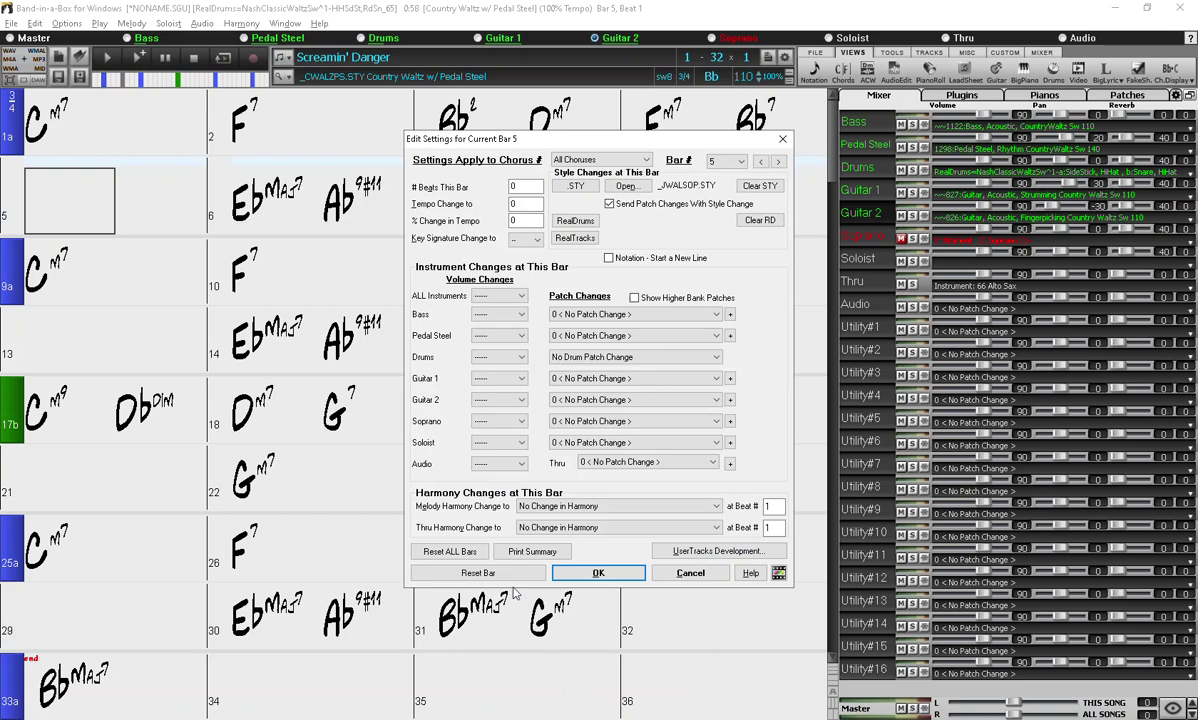
pyautogui.click(598, 573)
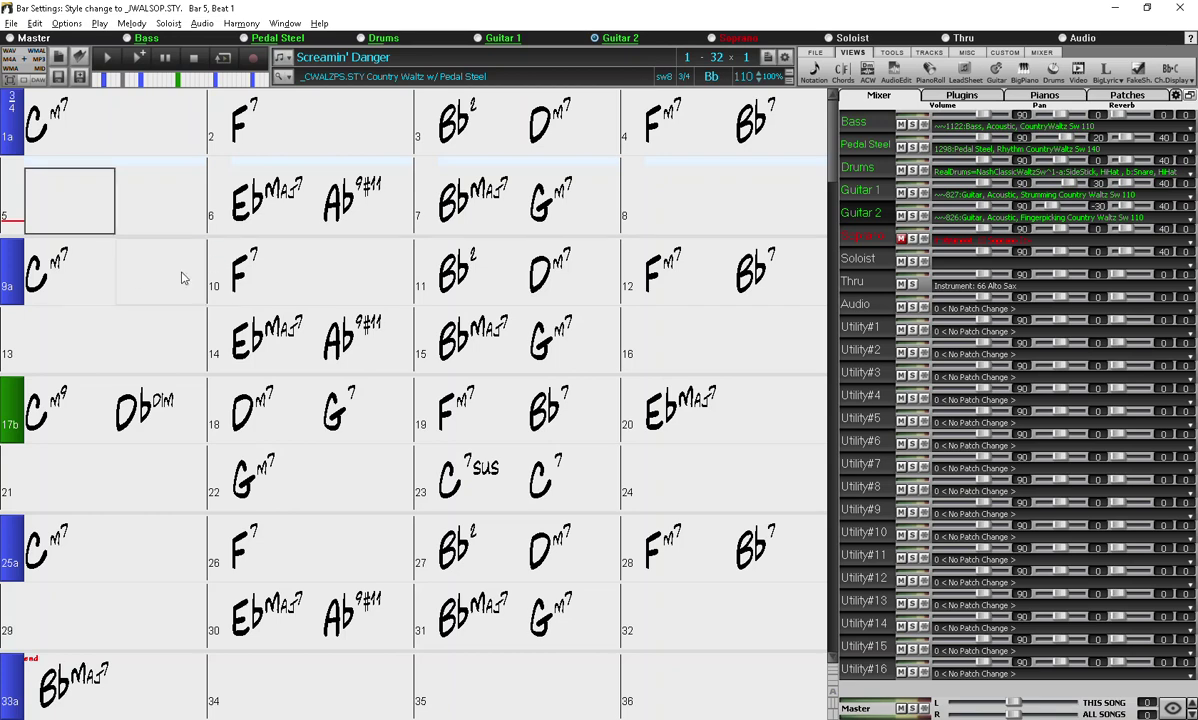
pyautogui.rightClick(93, 287)
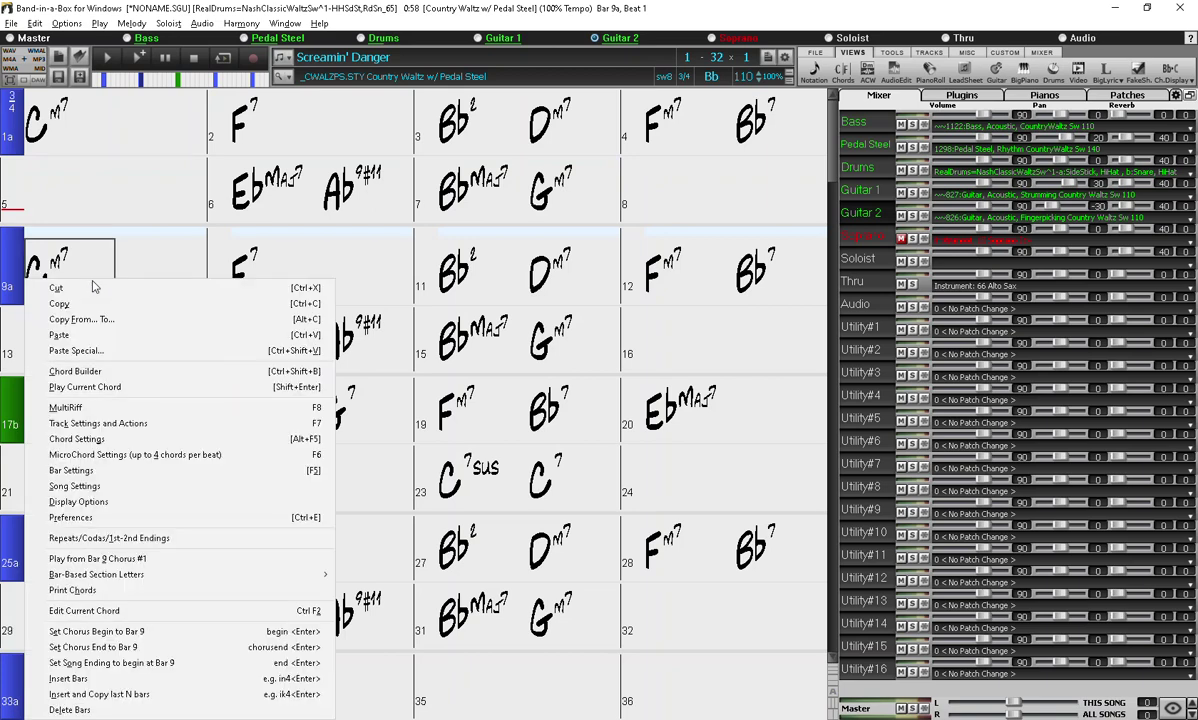
# Open the StylePicker from bar 9's Bar Settings and focus the style name filter.
pyautogui.click(136, 471)
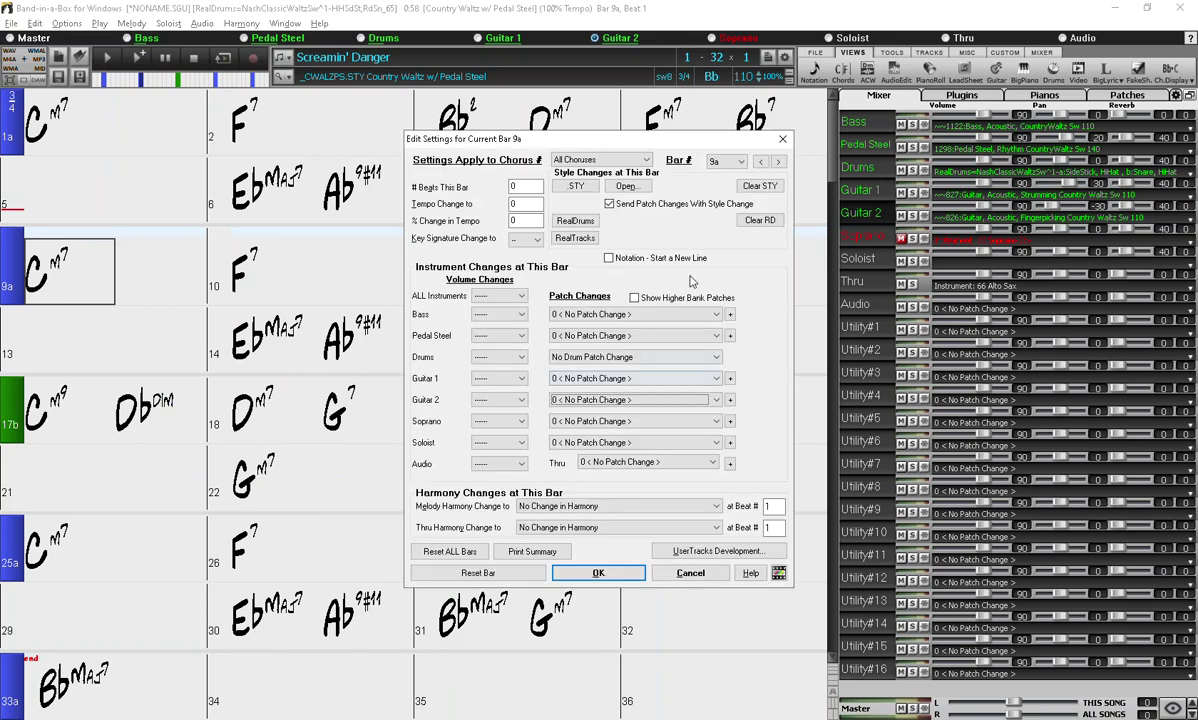
pyautogui.click(577, 188)
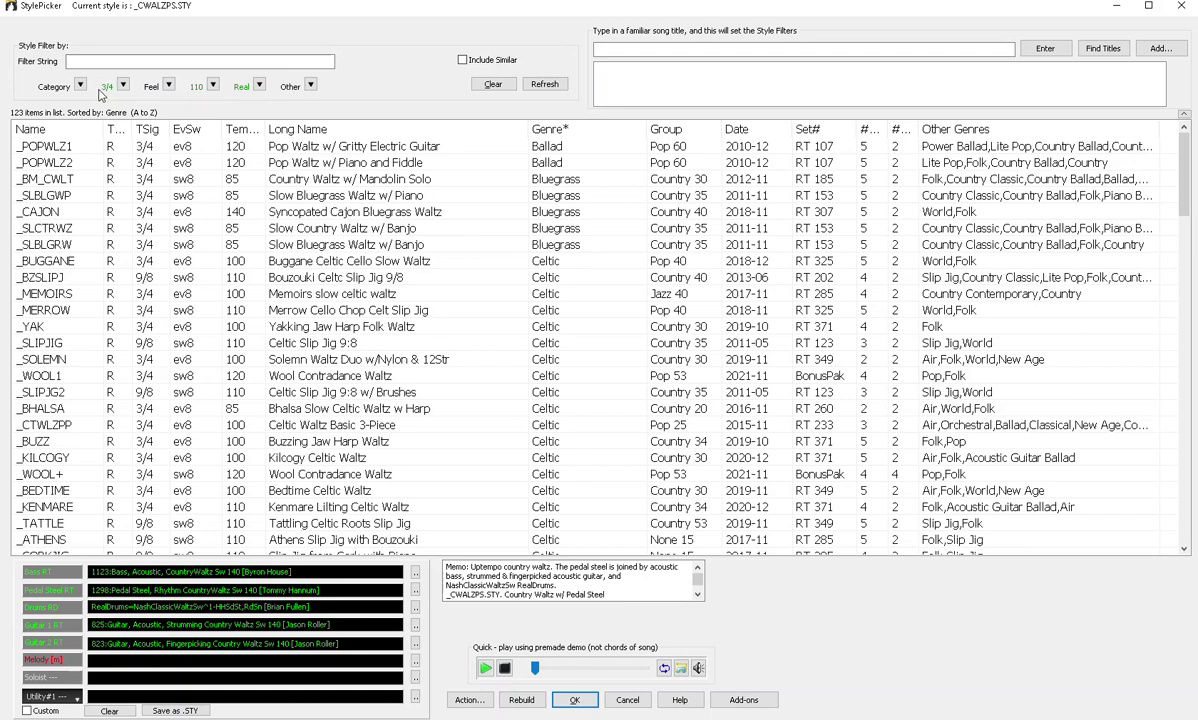
pyautogui.click(182, 60)
# Filter for _CWALZPS, select Country Waltz w/ Pedal Steel, and accept it for bar 9.
pyautogui.write('_')
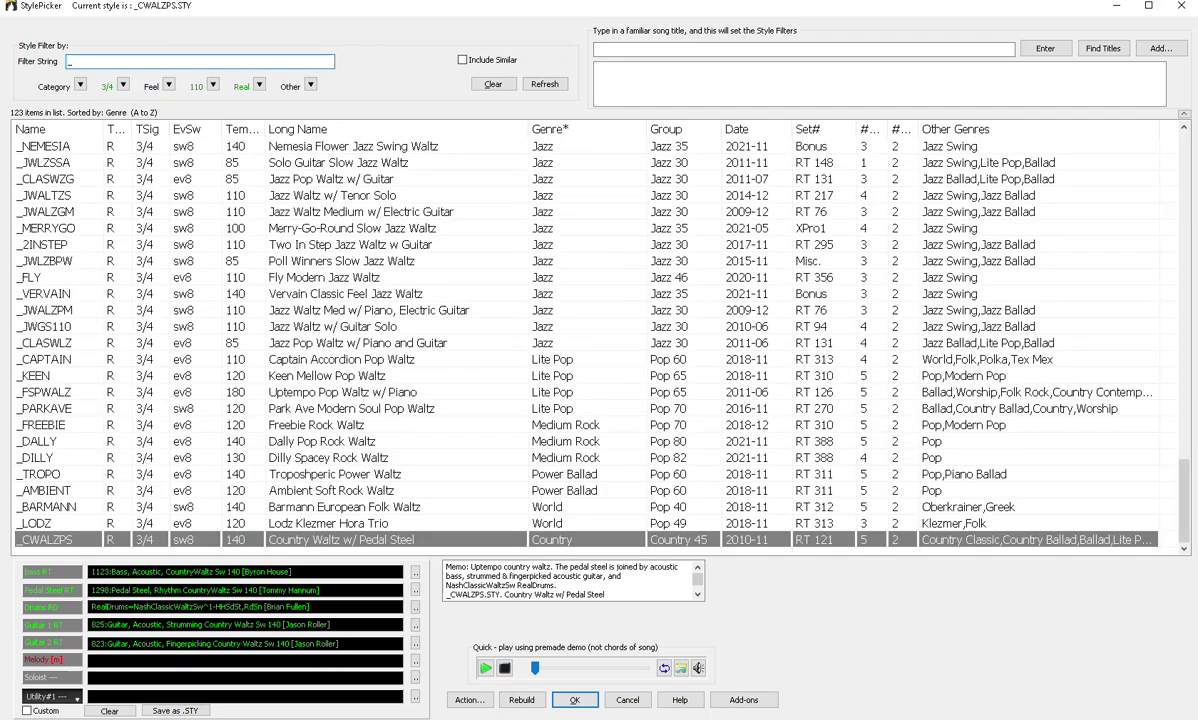
pyautogui.write('CW')
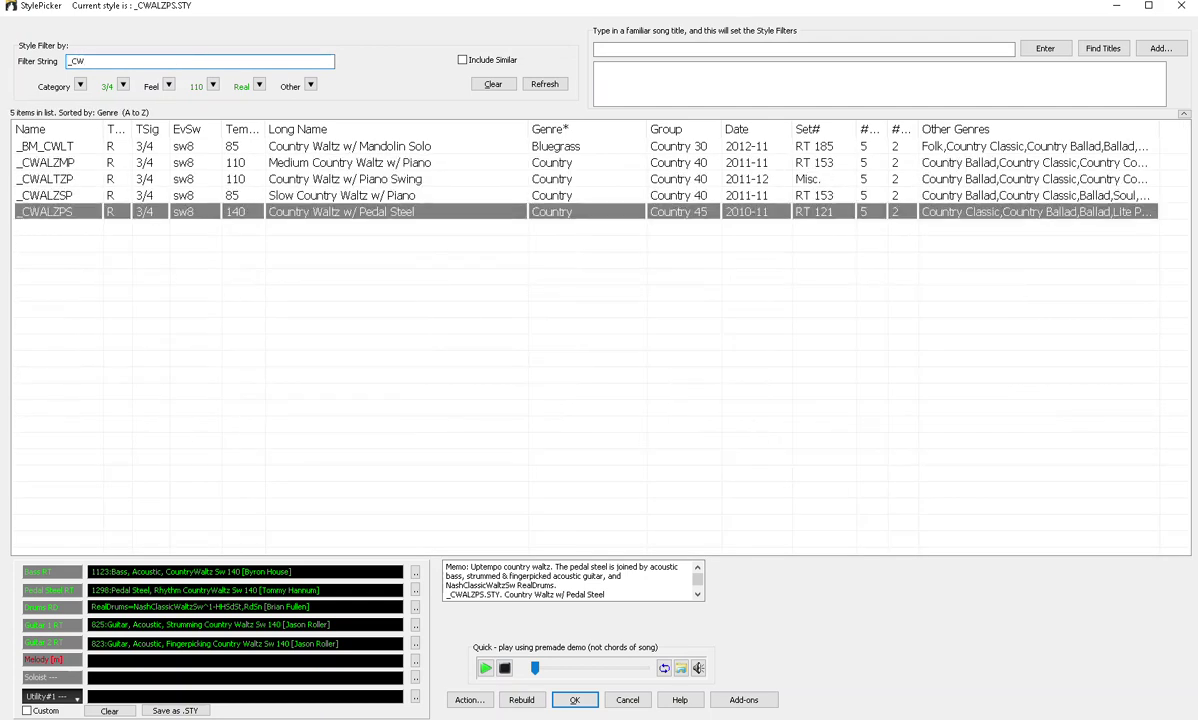
pyautogui.write('AL')
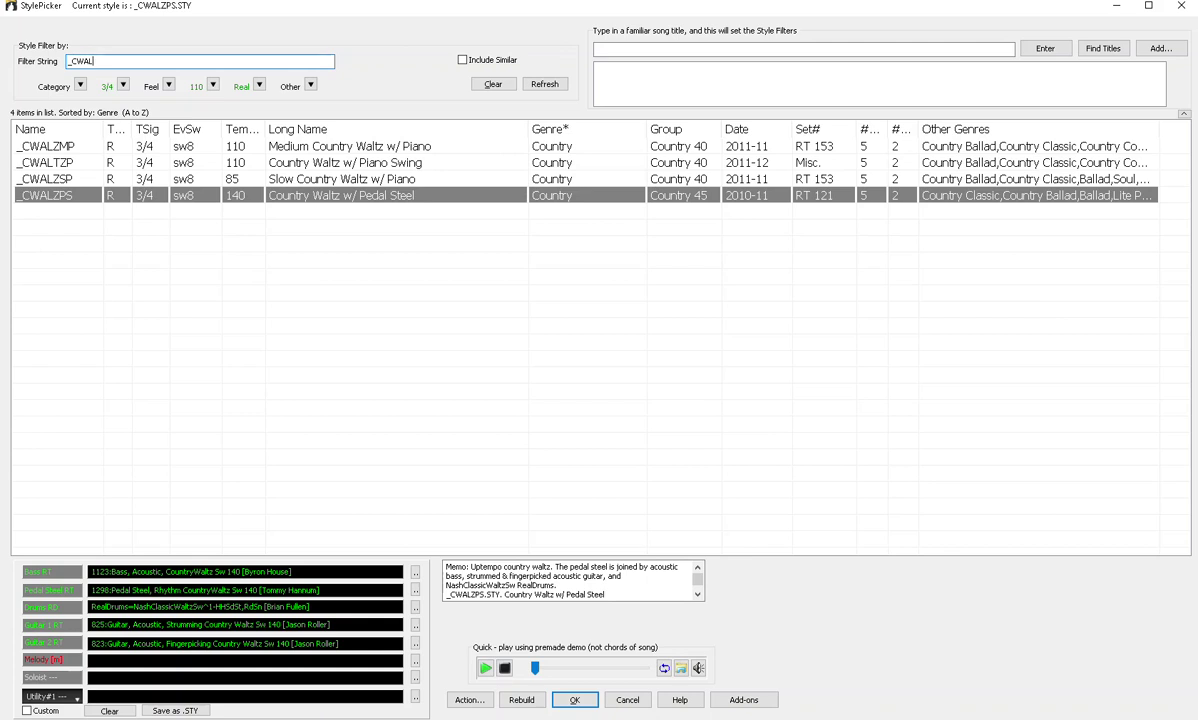
pyautogui.write('ZPS')
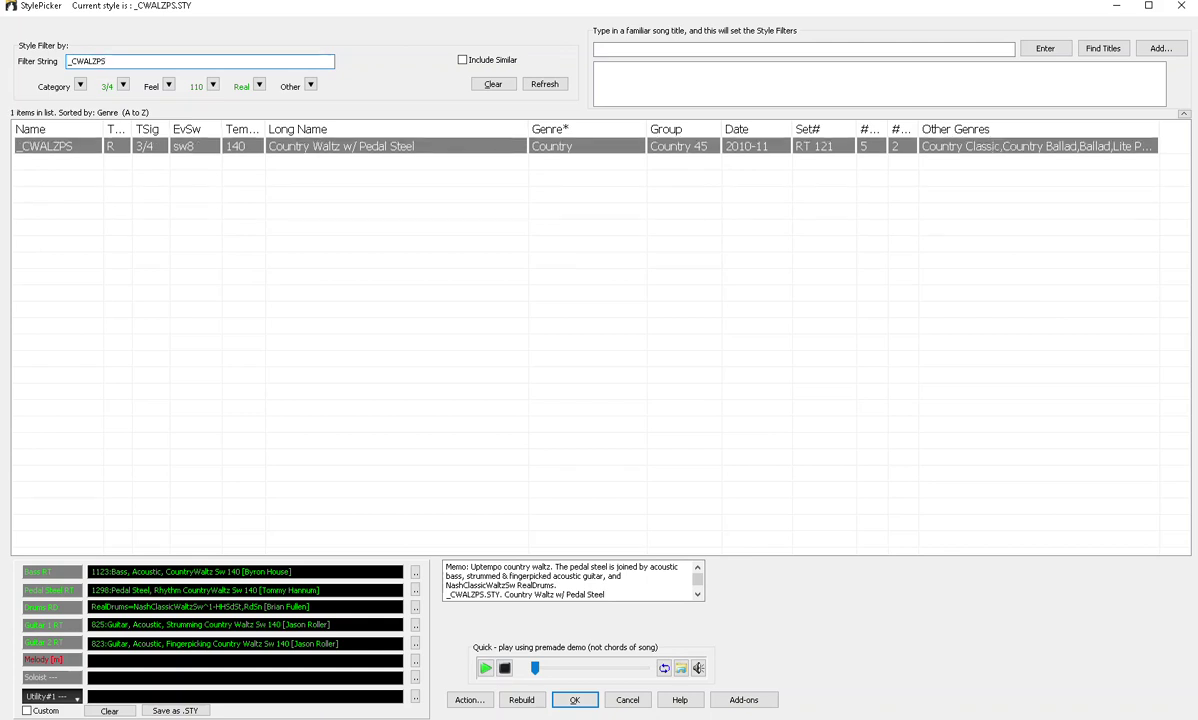
pyautogui.click(335, 154)
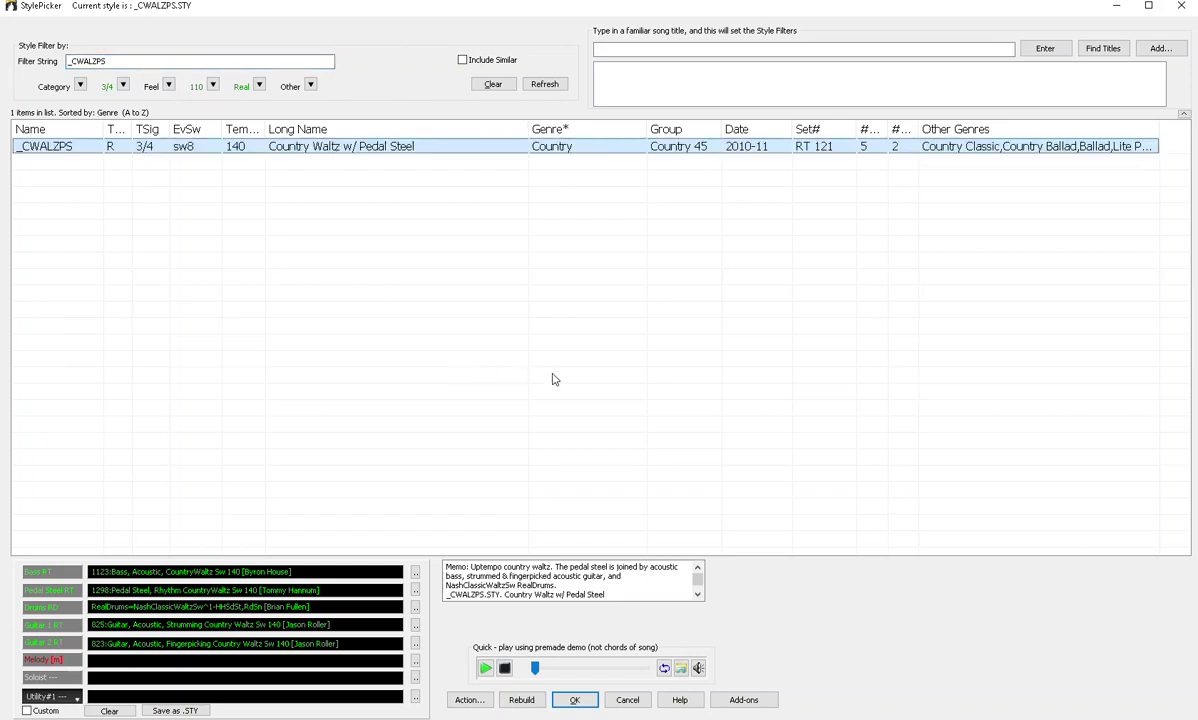
pyautogui.click(585, 700)
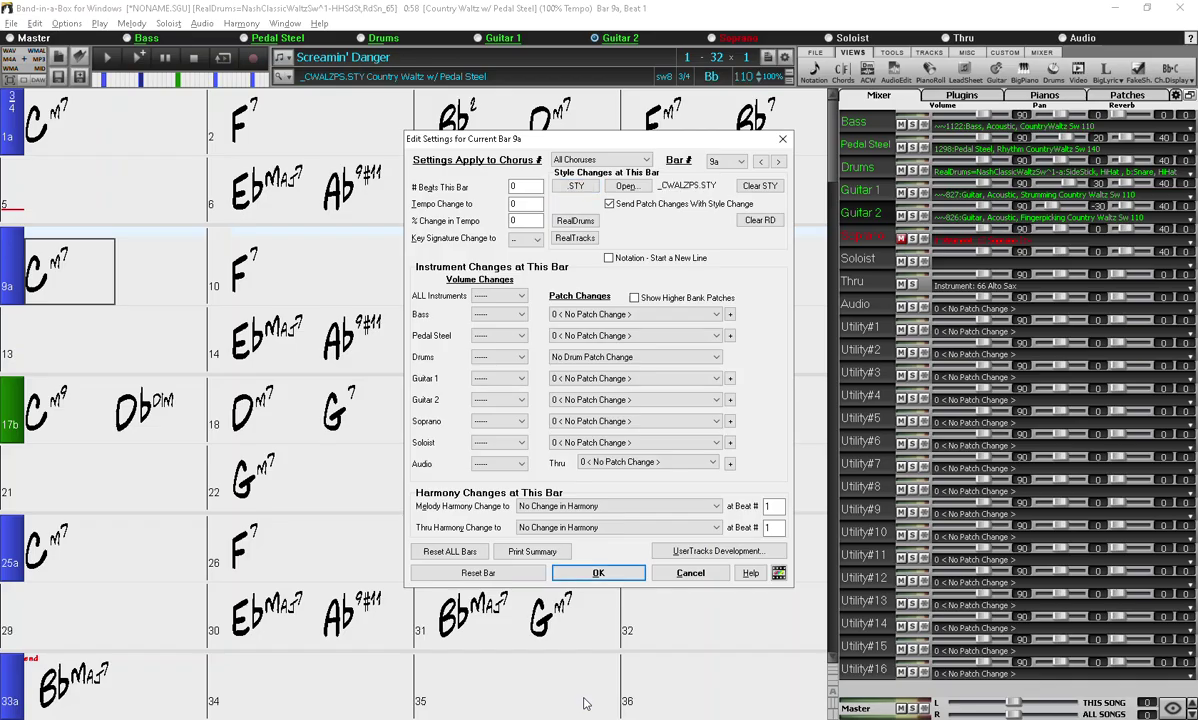
# Confirm the return to _CWALZPS at bar 9 in the Edit Settings dialog.
pyautogui.click(599, 572)
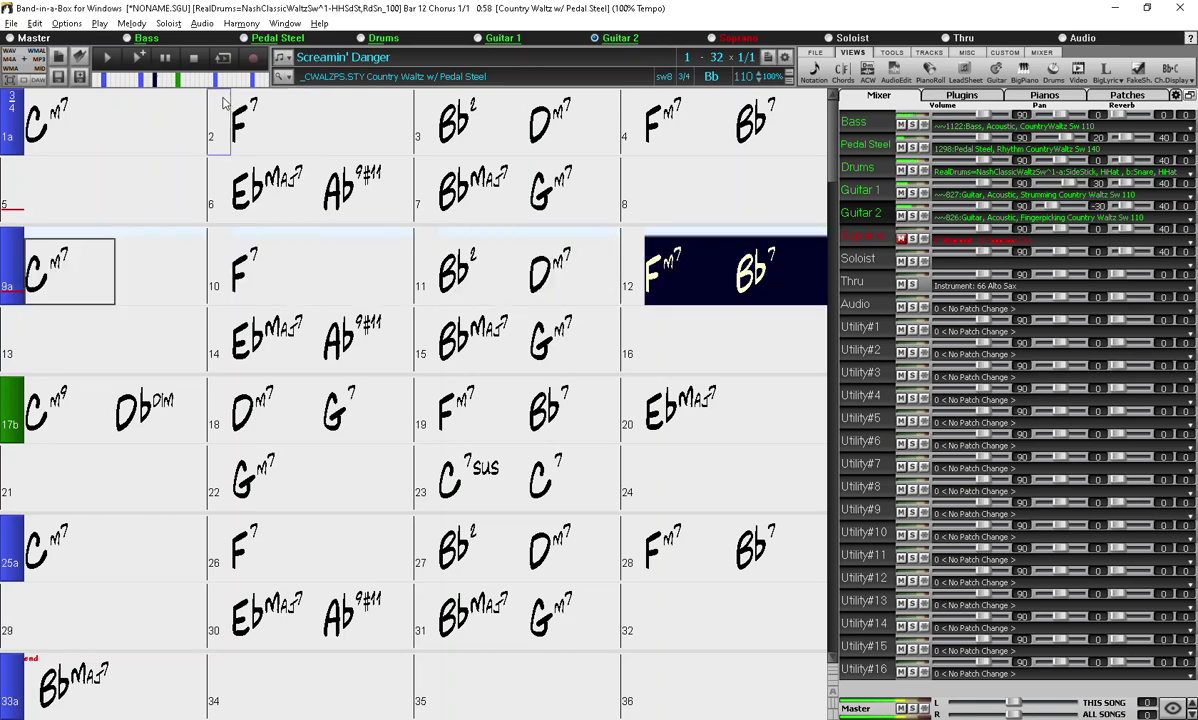
# Stop song playback, which halts at bar 13.
pyautogui.click(195, 61)
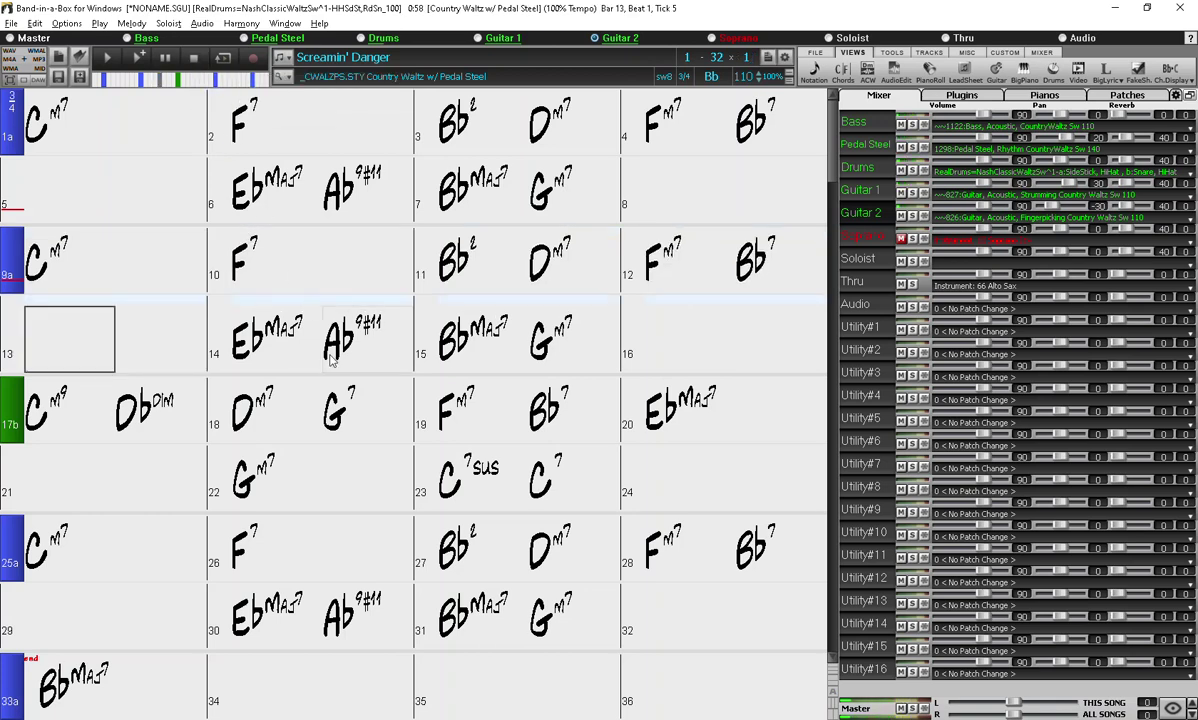